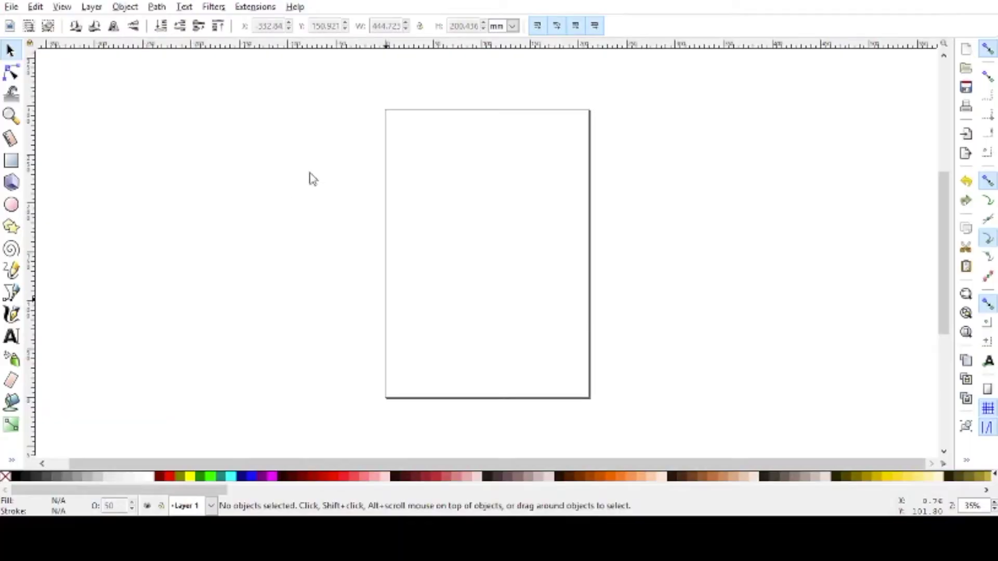
# Paste the two circled crests and move the group onto the page's top-left corner
pyautogui.hotkey('ctrl', 'v')
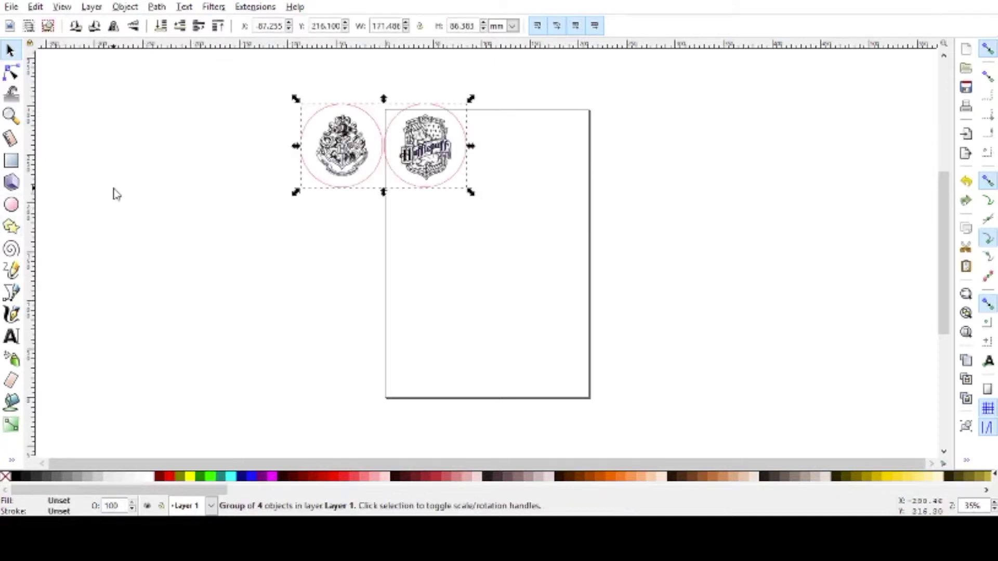
pyautogui.click(104, 200)
pyautogui.moveTo(283, 91); pyautogui.dragTo(454, 203)
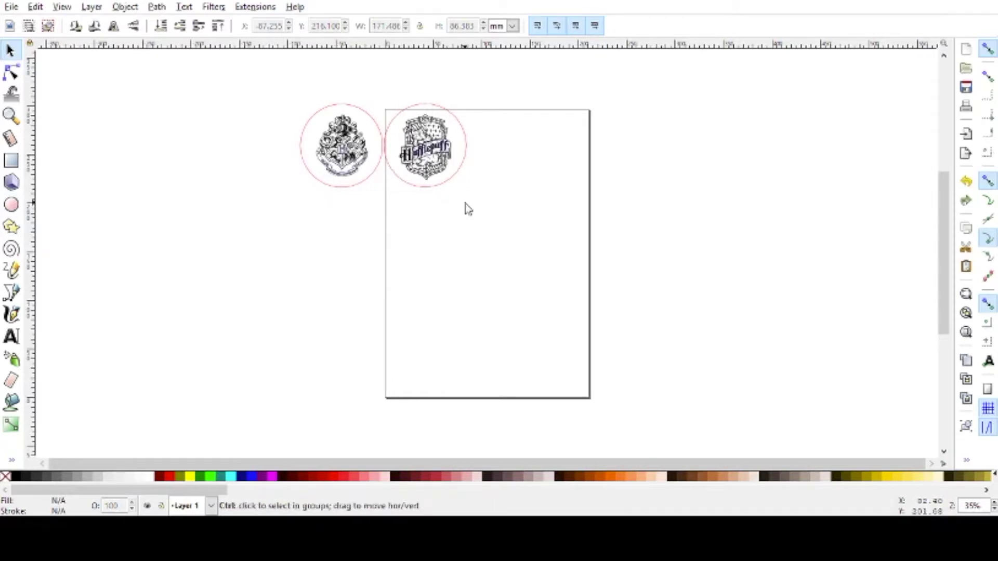
pyautogui.click(451, 155)
pyautogui.moveTo(437, 139); pyautogui.dragTo(538, 166)
# Copy the crest group, then select the right crest's outline circle
pyautogui.click(633, 171)
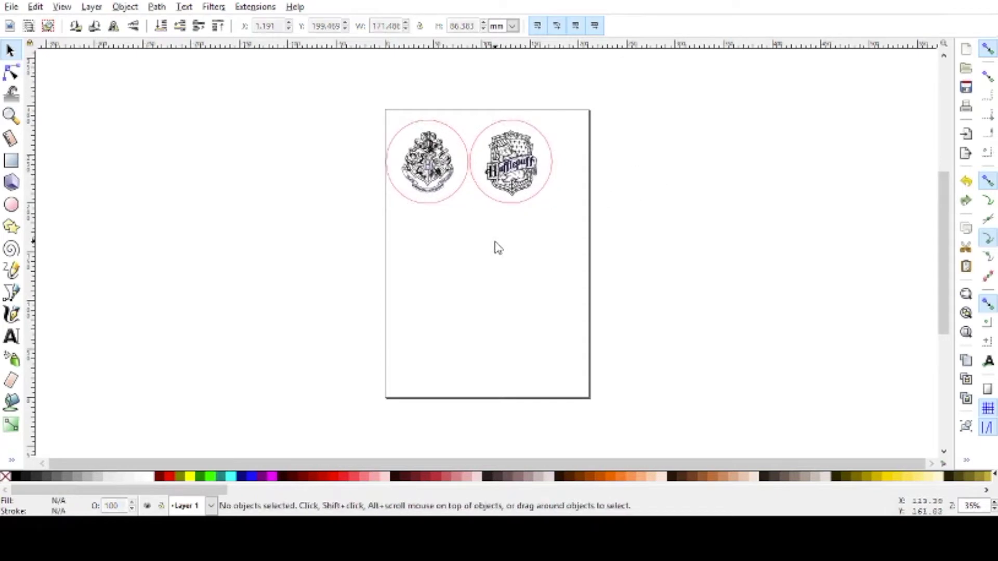
pyautogui.click(496, 203)
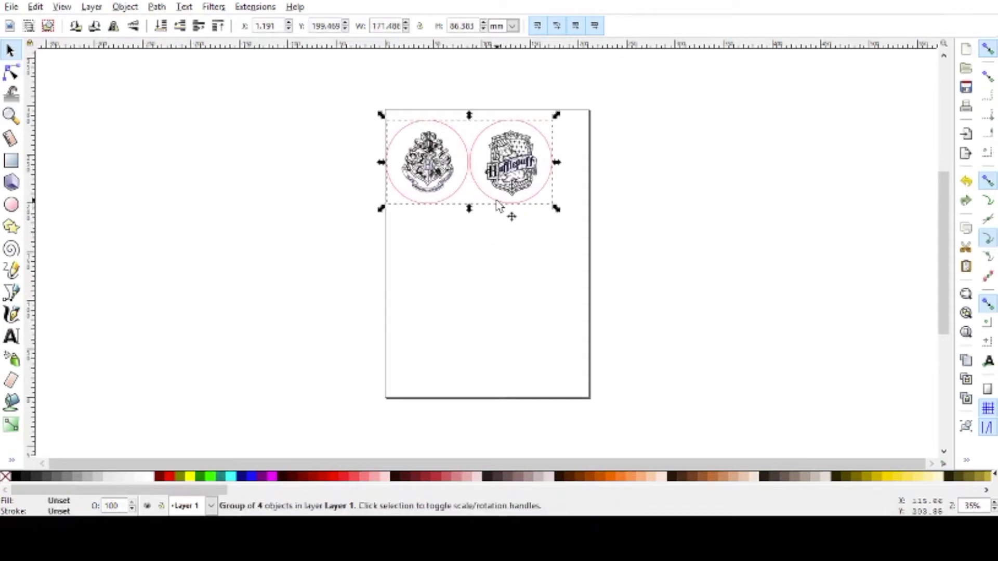
pyautogui.hotkey('ctrl', 'c')
pyautogui.click(357, 292)
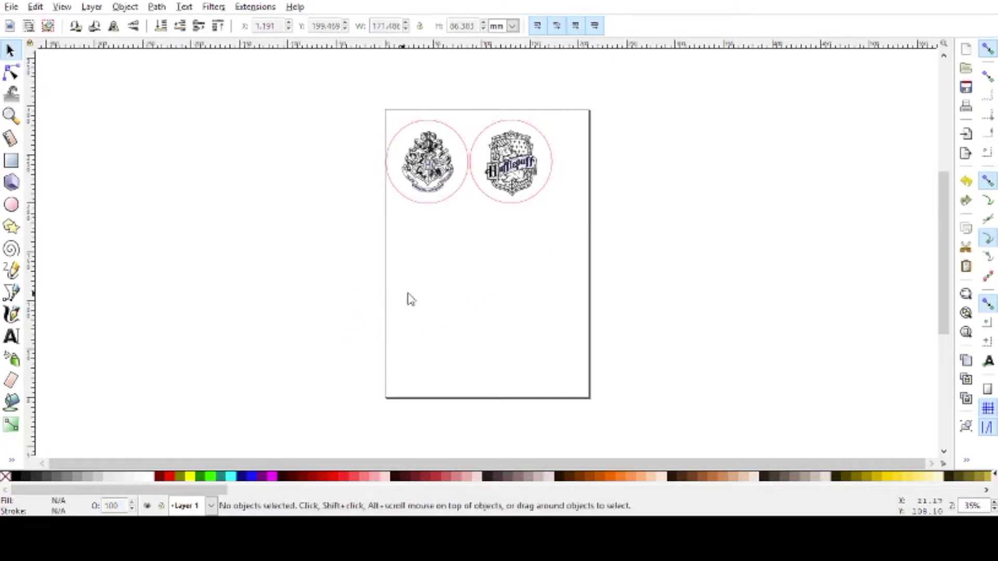
pyautogui.click(490, 198)
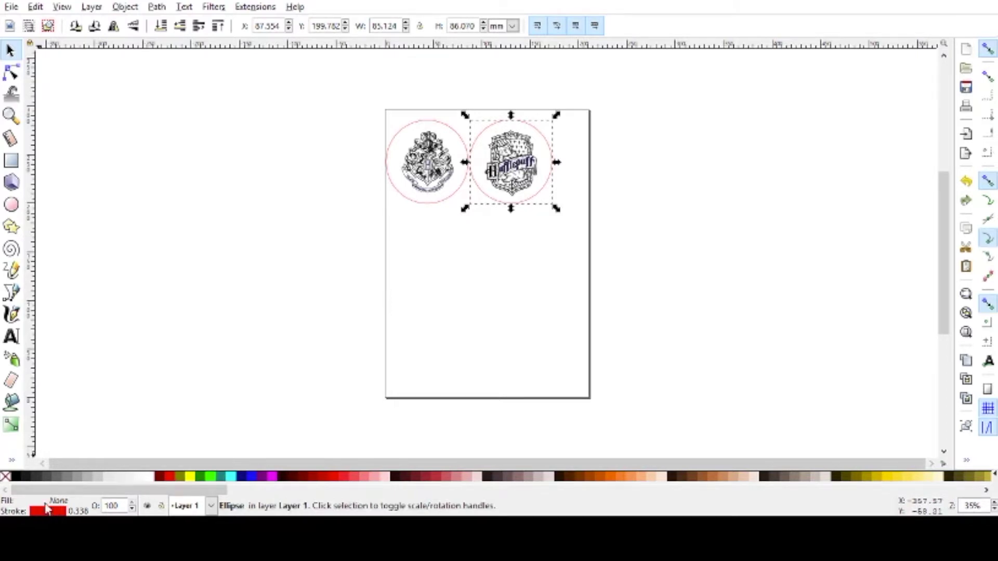
pyautogui.hotkey('shift', 'ctrl', 'f')
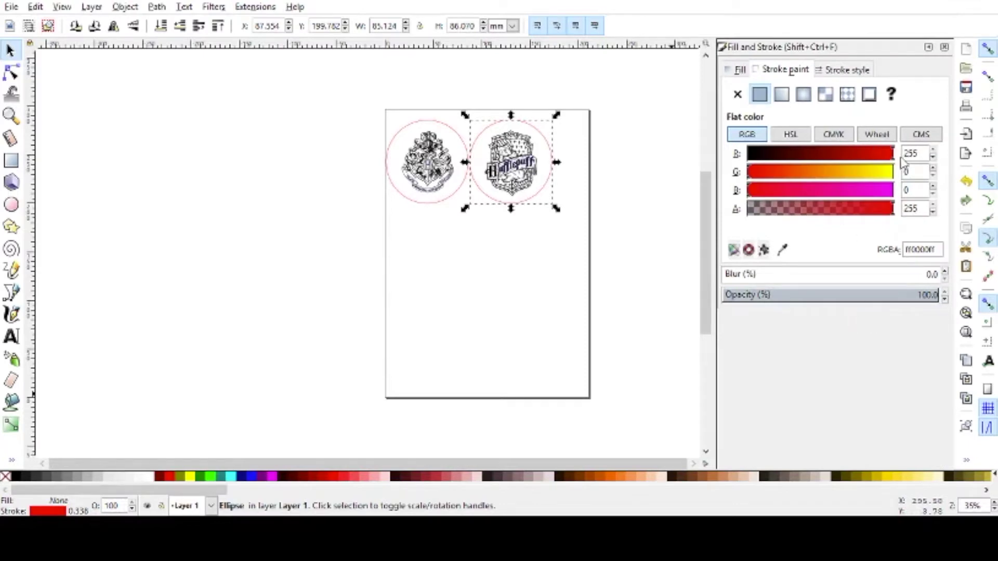
pyautogui.moveTo(893, 154); pyautogui.dragTo(901, 156)
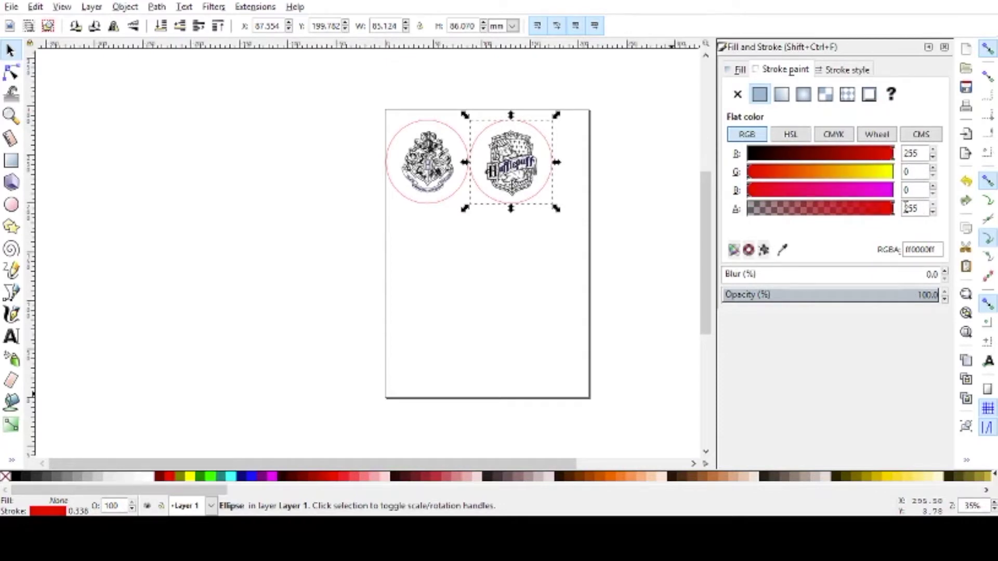
pyautogui.click(476, 251)
pyautogui.click(430, 206)
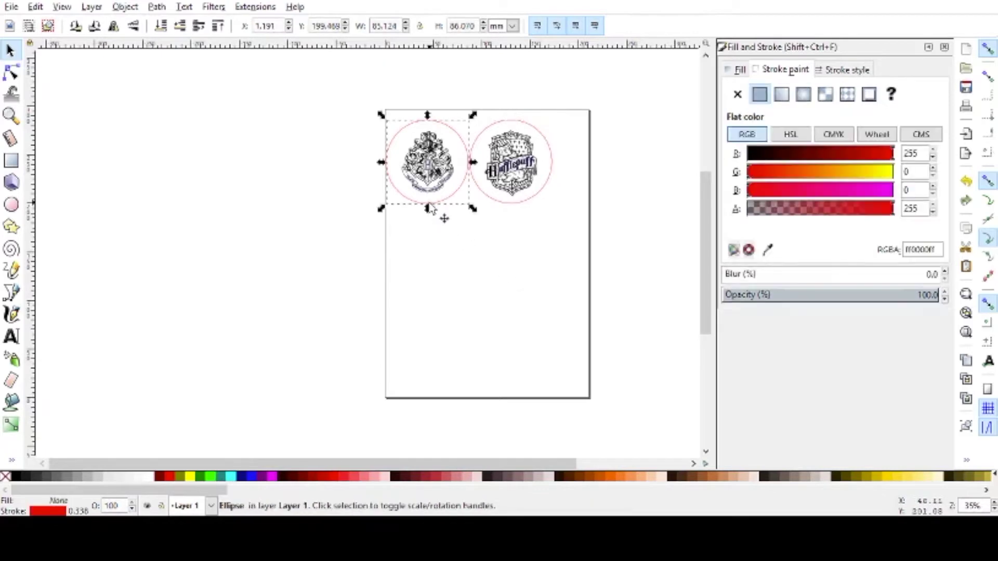
pyautogui.click(485, 235)
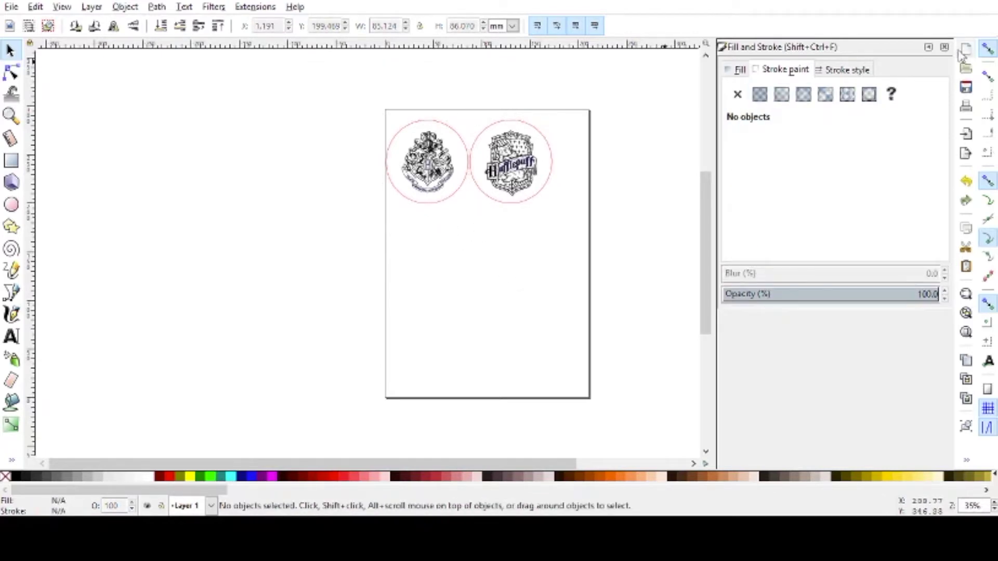
pyautogui.click(944, 47)
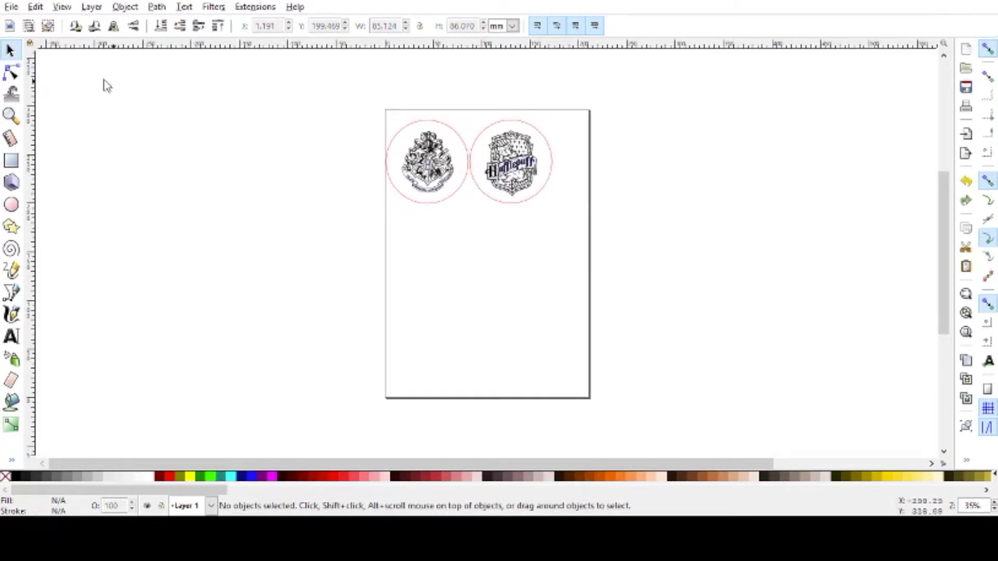
# Resize the page to the crest drawing in Document Properties and save the file
pyautogui.click(18, 10)
pyautogui.click(67, 232)
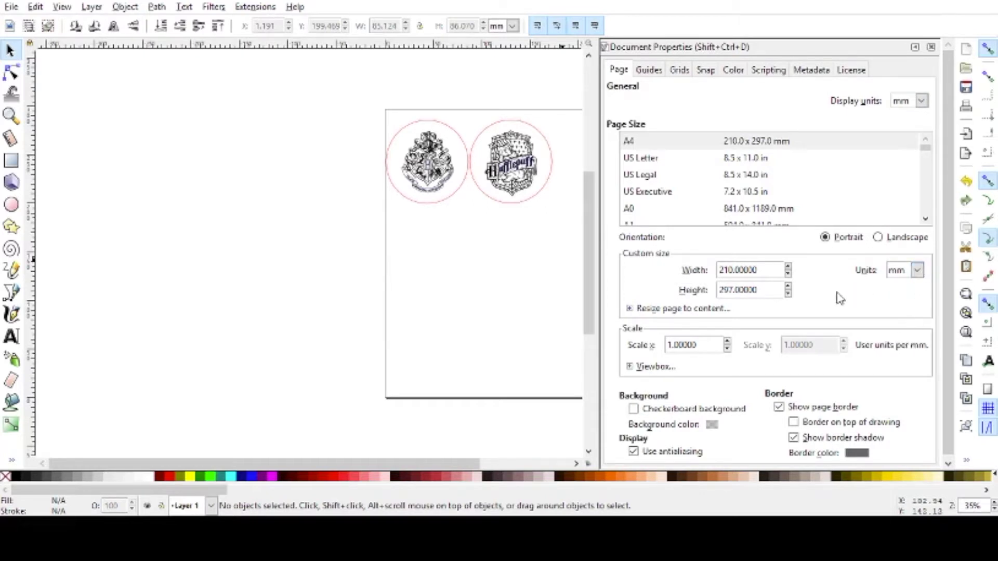
pyautogui.click(631, 308)
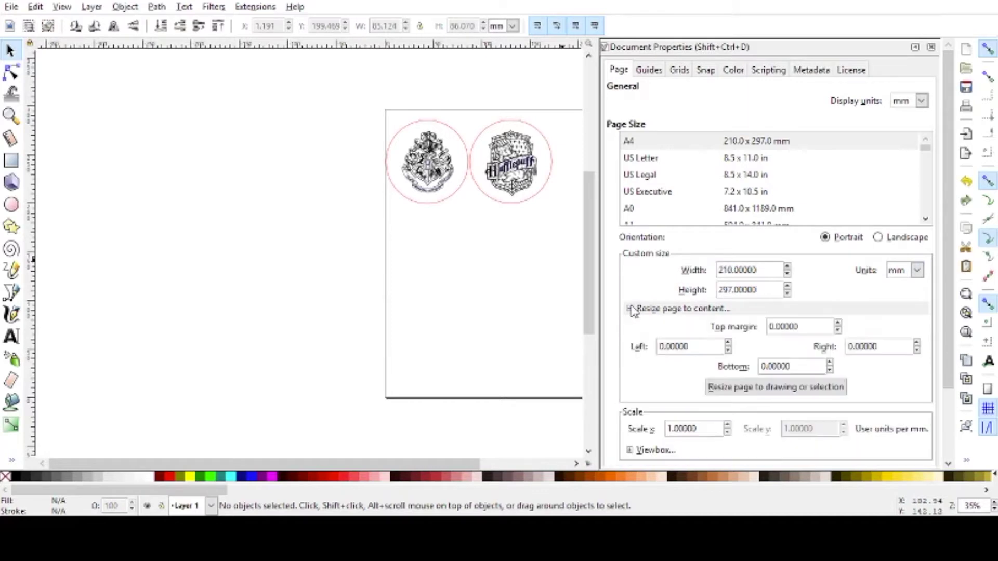
pyautogui.click(722, 388)
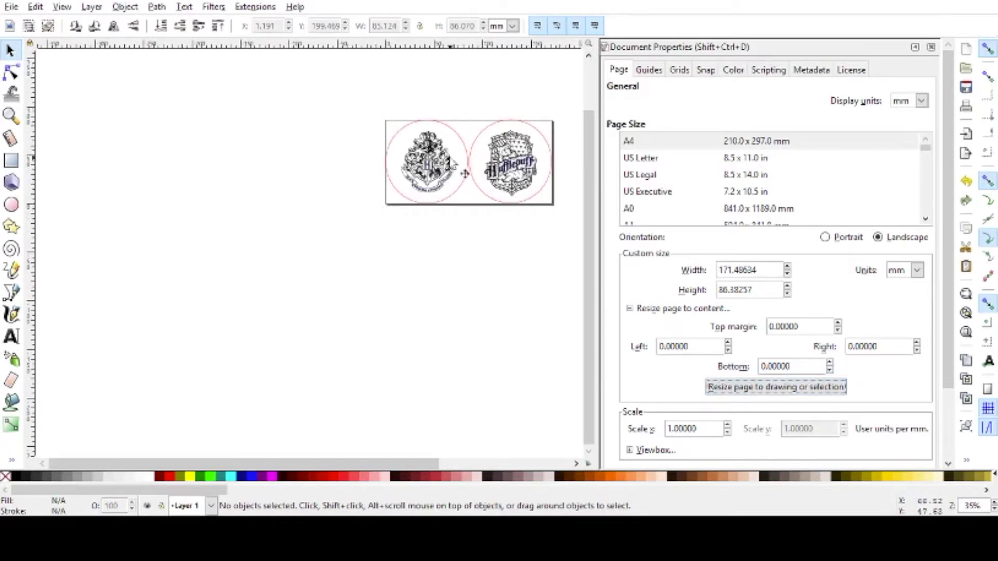
pyautogui.click(931, 46)
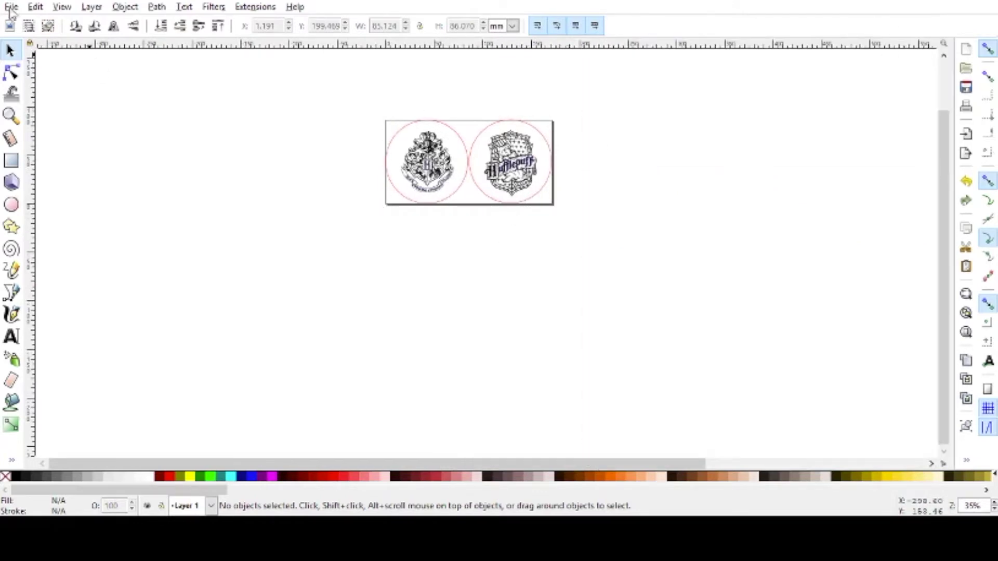
pyautogui.hotkey('ctrl', 's')
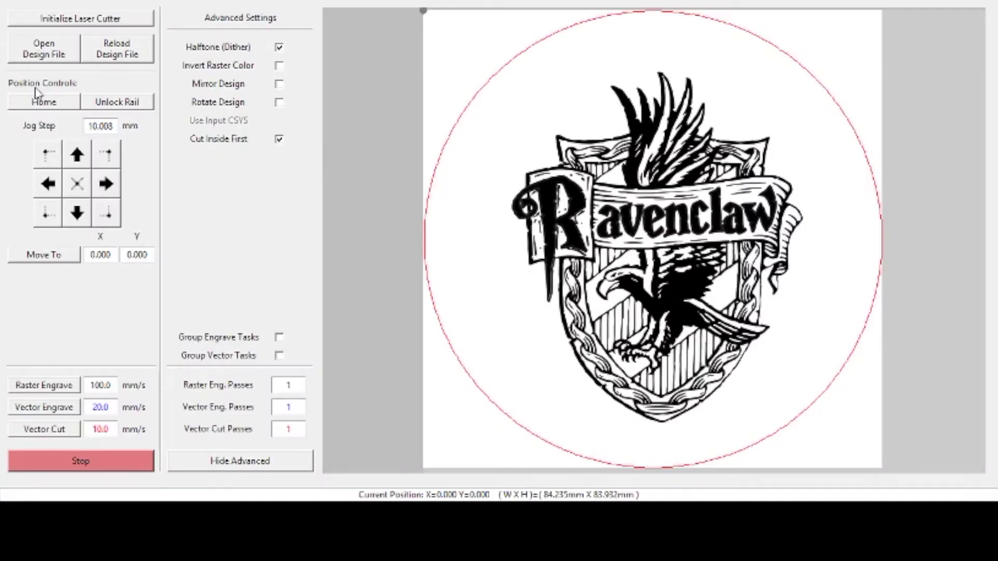
# Initialize the laser cutter in K40 Whisperer
pyautogui.click(47, 20)
# Set the jog step to 2 mm, jog the head three steps right, and start editing the raster speed
pyautogui.doubleClick(98, 126)
pyautogui.write('2')
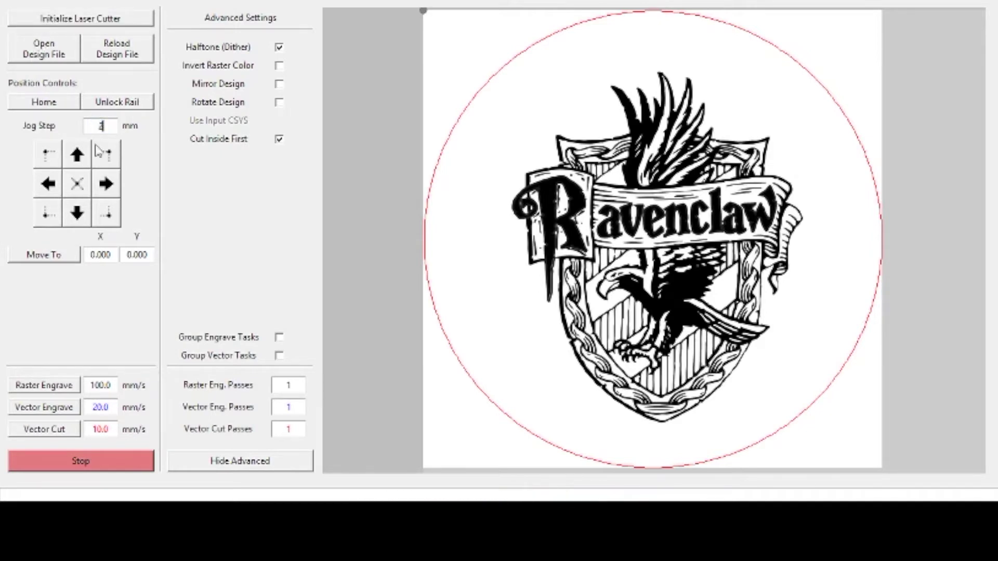
pyautogui.click(104, 185)
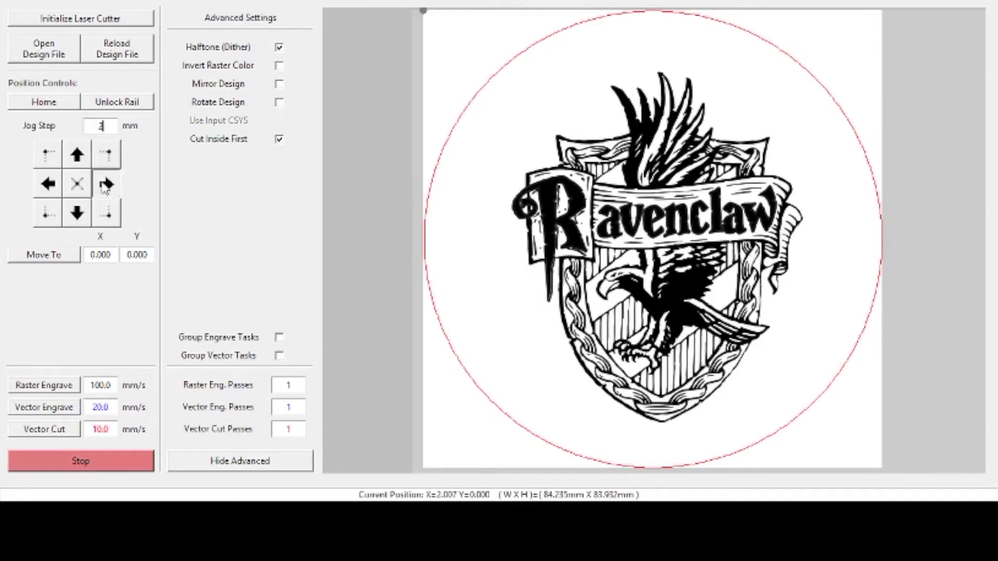
pyautogui.click(105, 183)
pyautogui.click(106, 179)
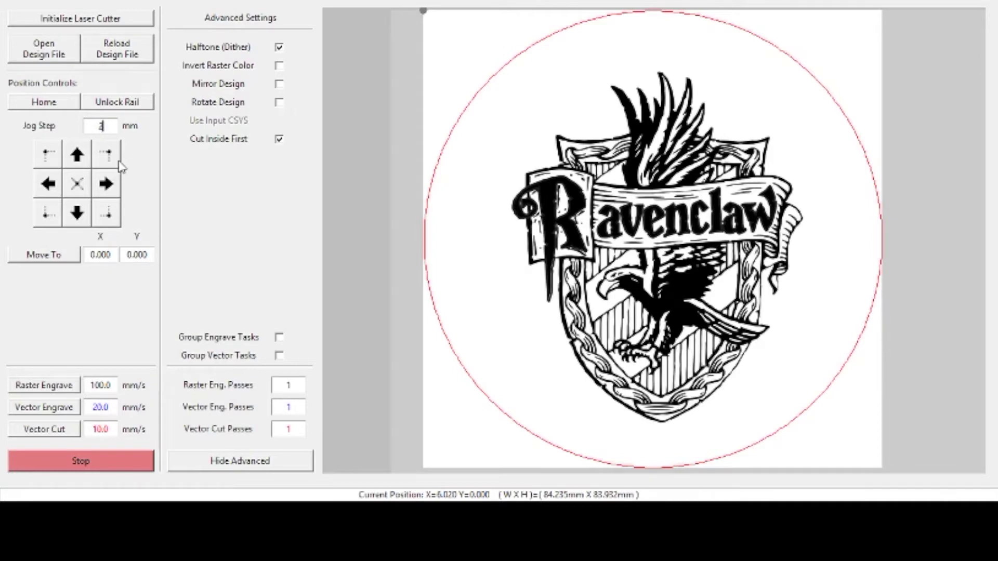
pyautogui.doubleClick(98, 380)
pyautogui.write('5')
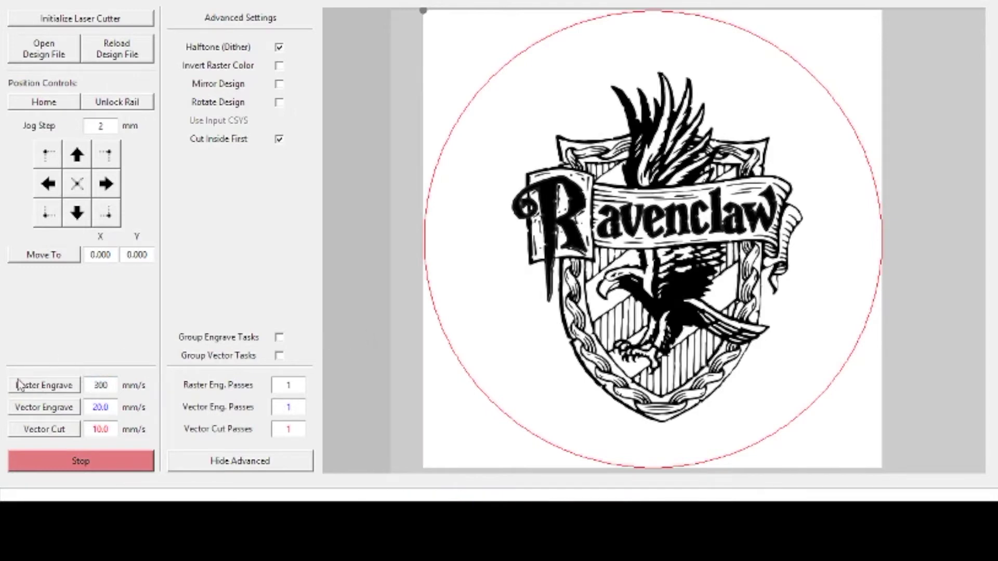
# Raster engrave the crest artwork at 300 mm/s, then begin entering the vector cut speed
pyautogui.click(56, 387)
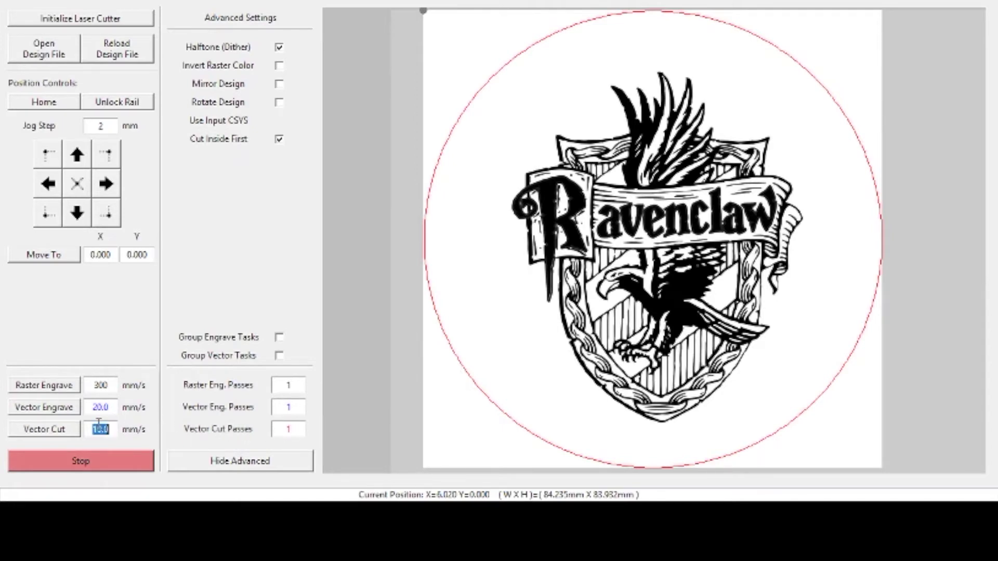
pyautogui.write('1')
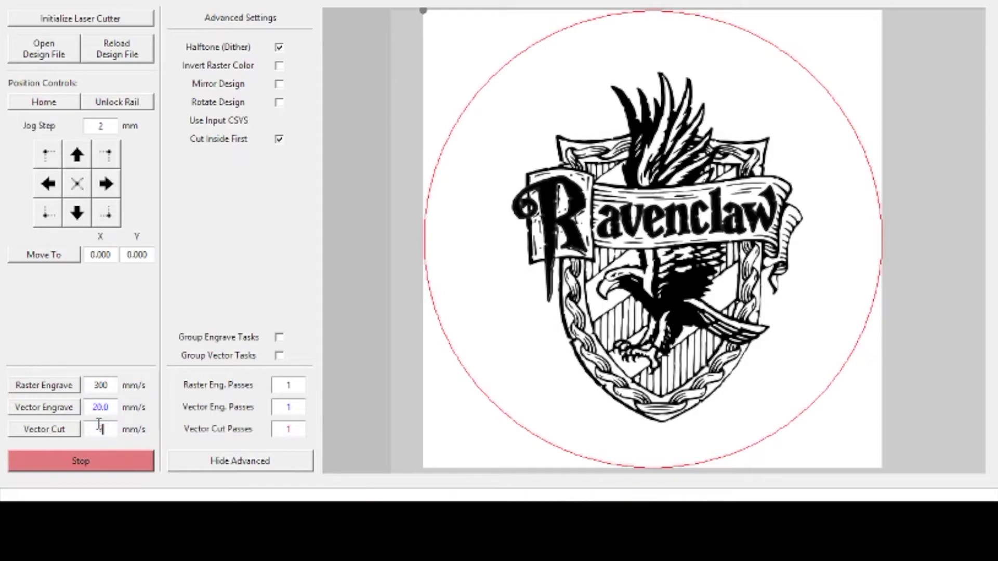
# Start vector cutting the red circle at 7 mm/s
pyautogui.click(23, 435)
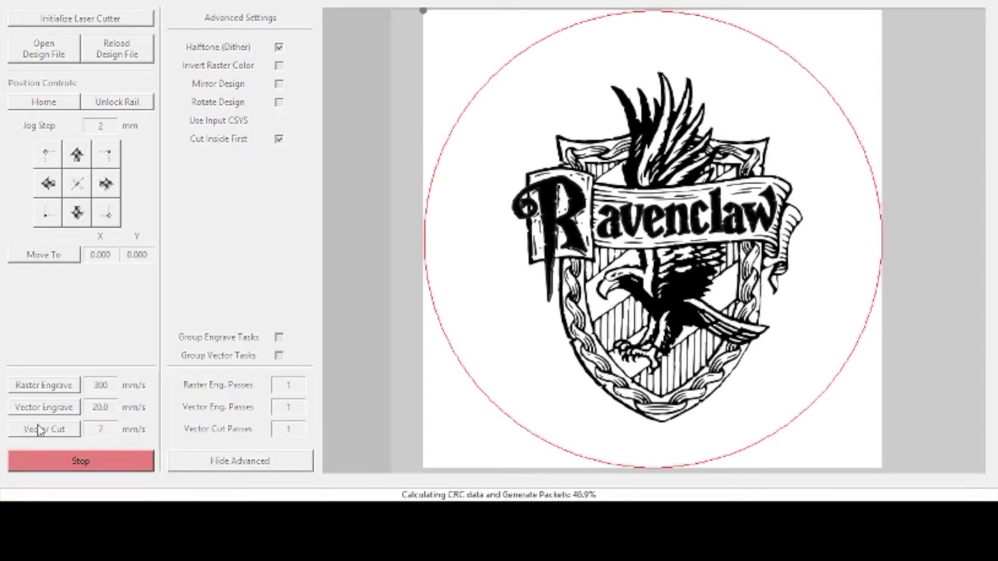